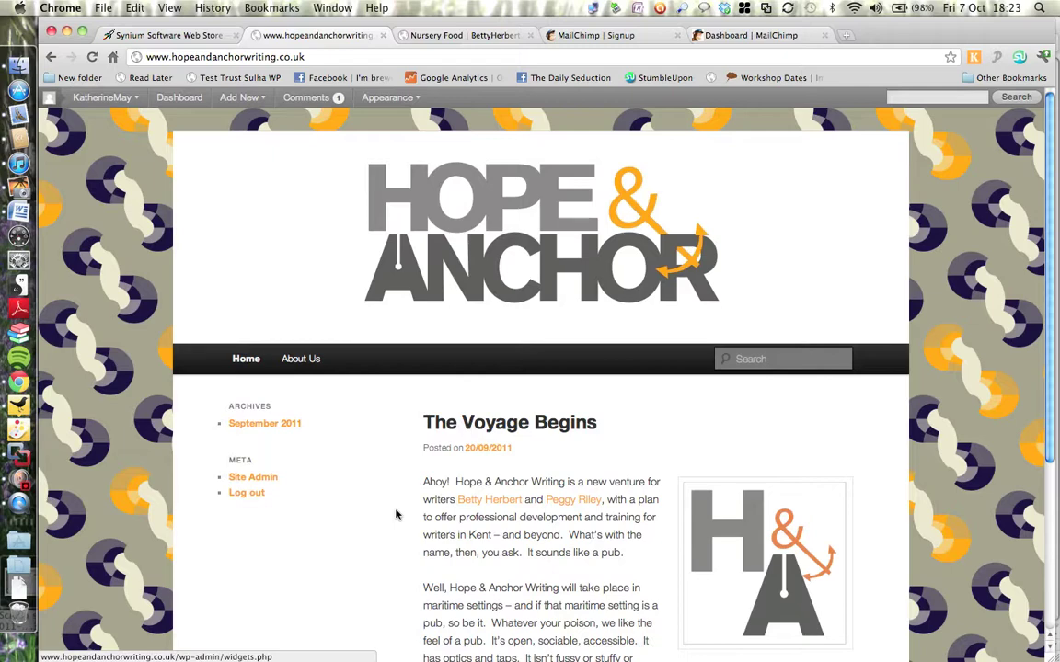
- Check the Nursery Food blog's sidebar signup form, then bring up the MailChimp Sign Up page
{"action": "left_click", "coordinate": [438, 35]}
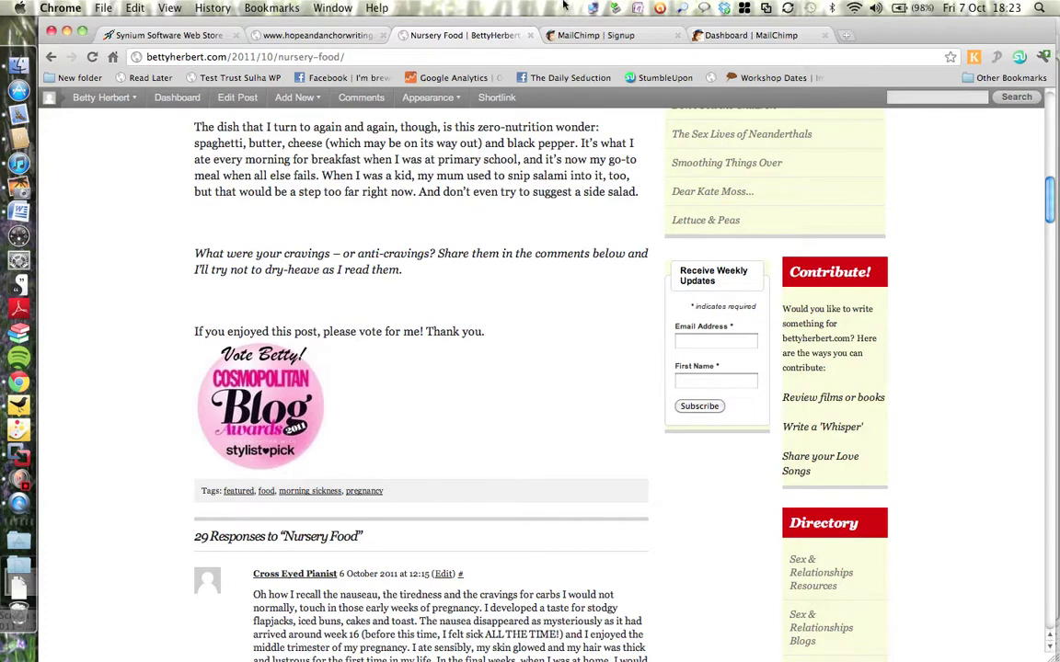
{"action": "left_click", "coordinate": [618, 35]}
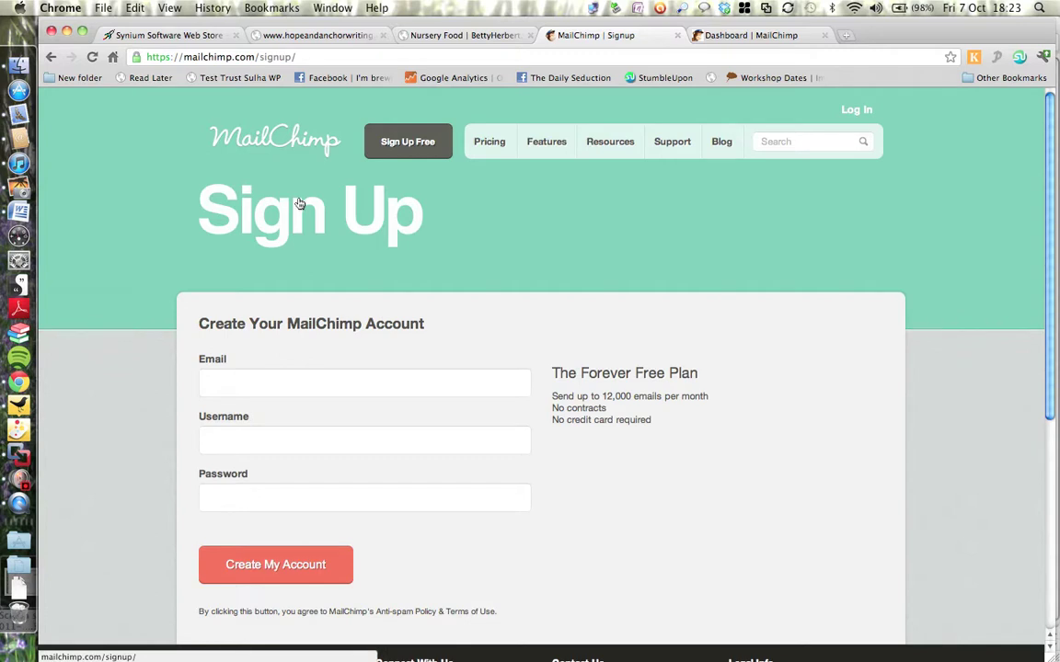
- Start a new MailChimp list from the Dashboard's Lists page and name it H&A Subscribers
{"action": "left_click", "coordinate": [733, 37]}
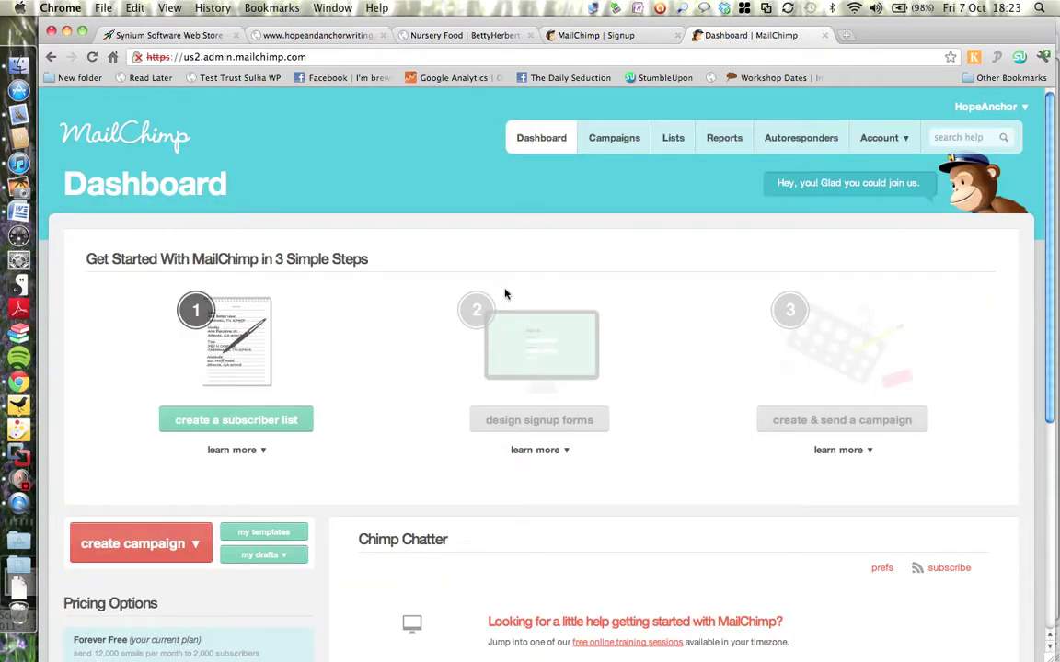
{"action": "left_click", "coordinate": [670, 143]}
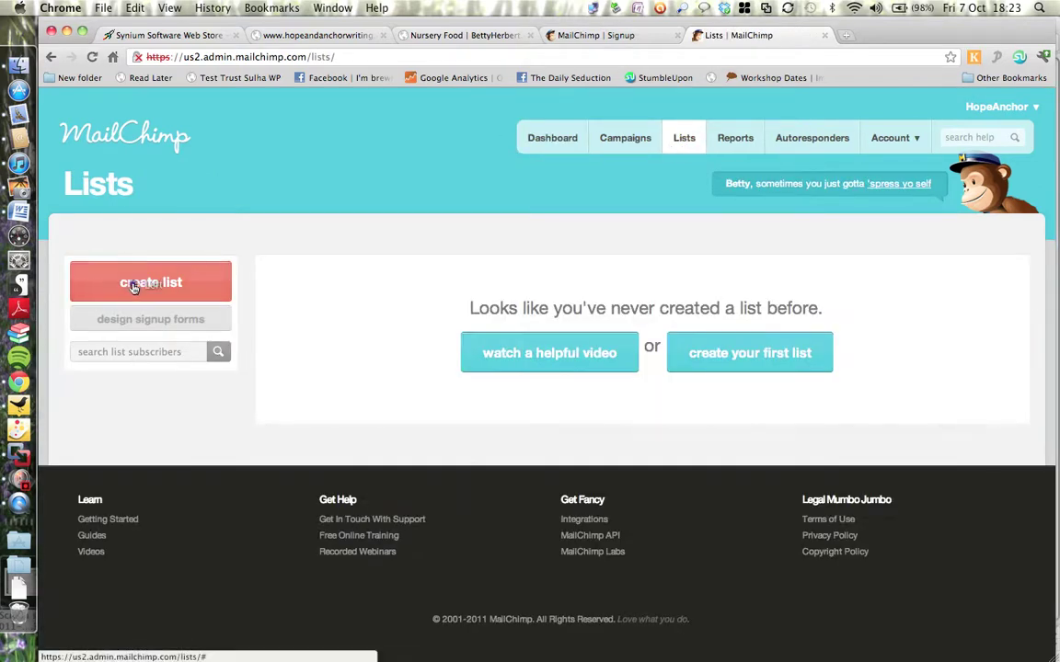
{"action": "left_click", "coordinate": [133, 287]}
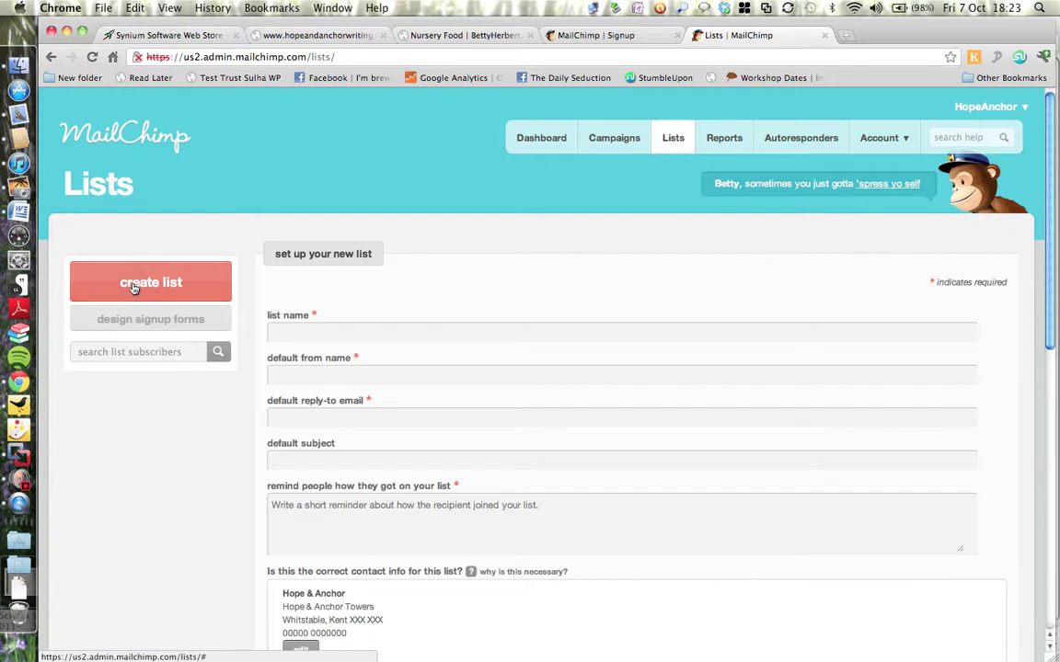
{"action": "left_click", "coordinate": [299, 331]}
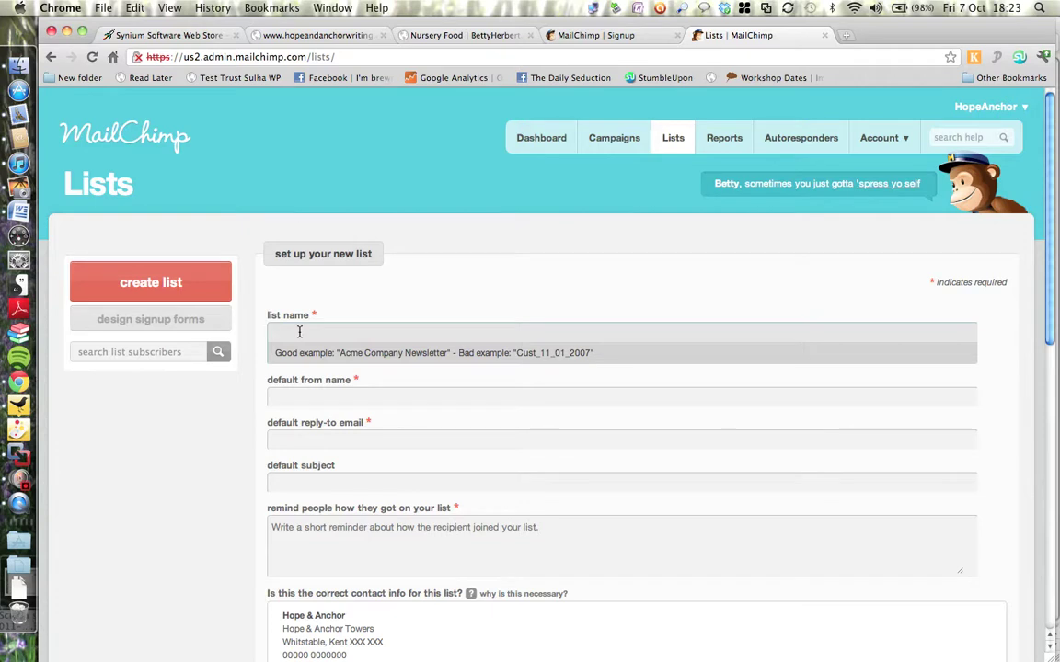
{"action": "type", "text": "H&"}
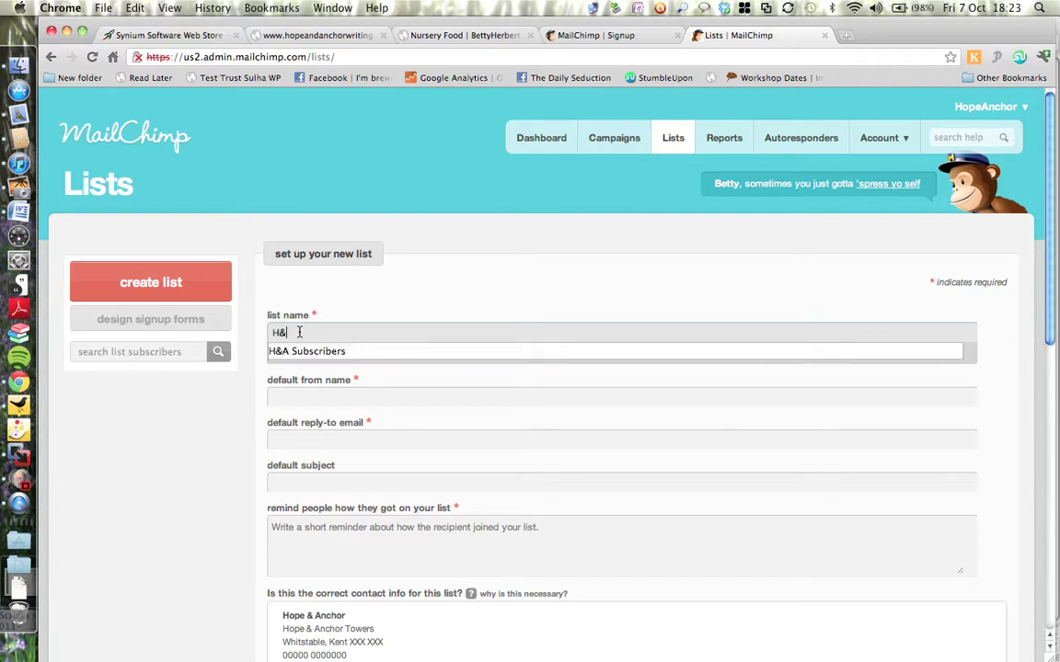
{"action": "type", "text": "A"}
{"action": "key", "text": "Down"}
{"action": "key", "text": "Return"}
- Set the default from name to Hope & Anchor and choose the Hope & Anchor reply-to email
{"action": "key", "text": "Tab"}
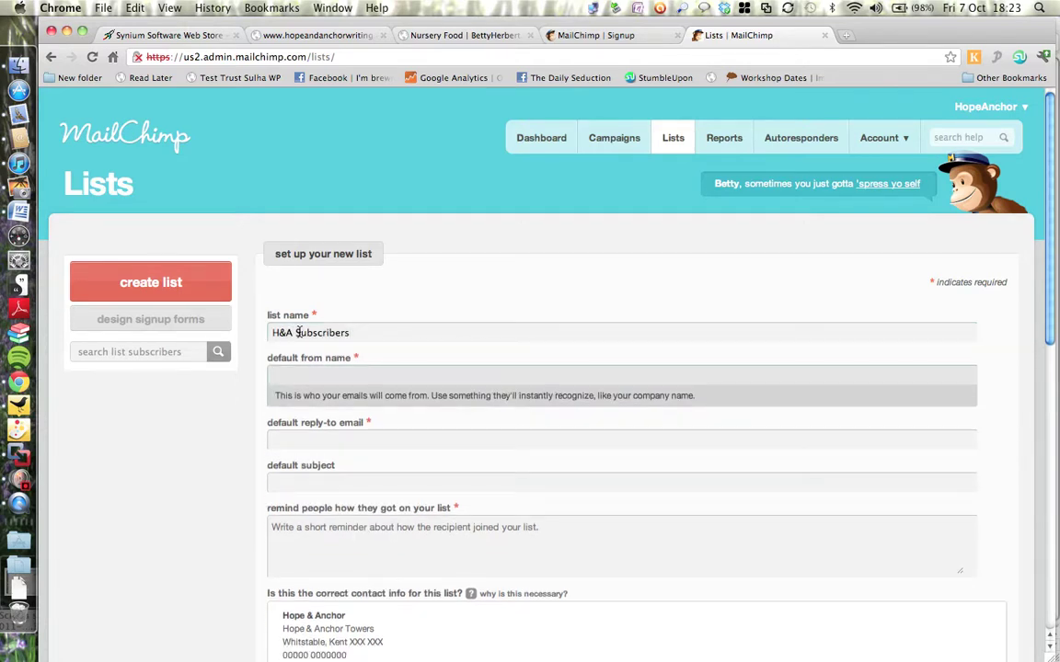
{"action": "type", "text": "HOPE &"}
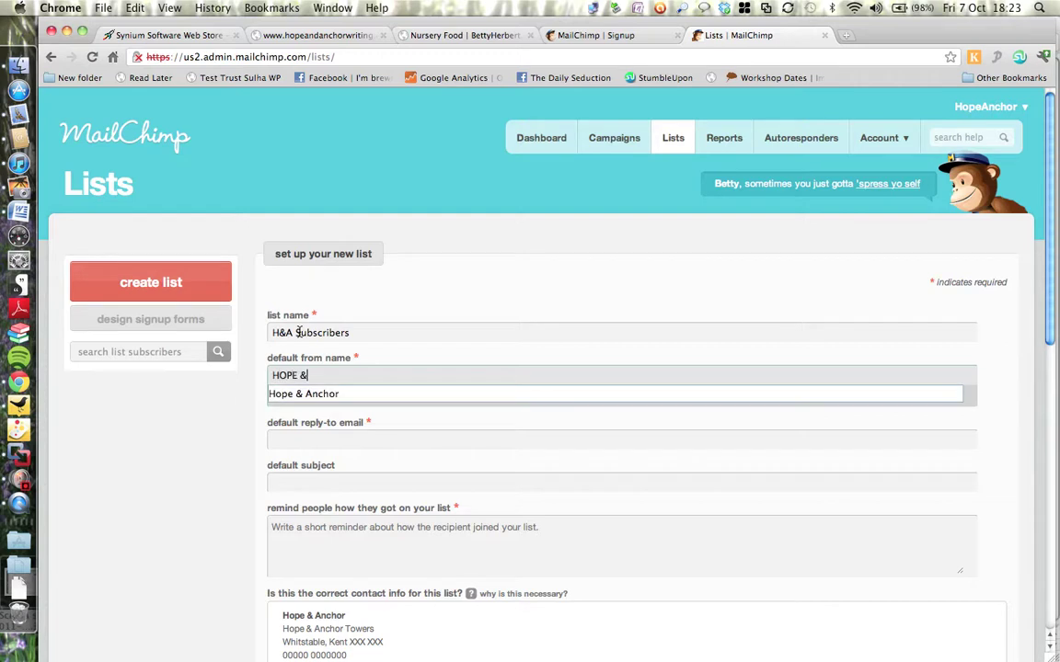
{"action": "key", "text": "BackSpace"}
{"action": "key", "text": "BackSpace"}
{"action": "key", "text": "BackSpace"}
{"action": "key", "text": "BackSpace"}
{"action": "key", "text": "BackSpace"}
{"action": "key", "text": "BackSpace"}
{"action": "key", "text": "Down"}
{"action": "key", "text": "Return"}
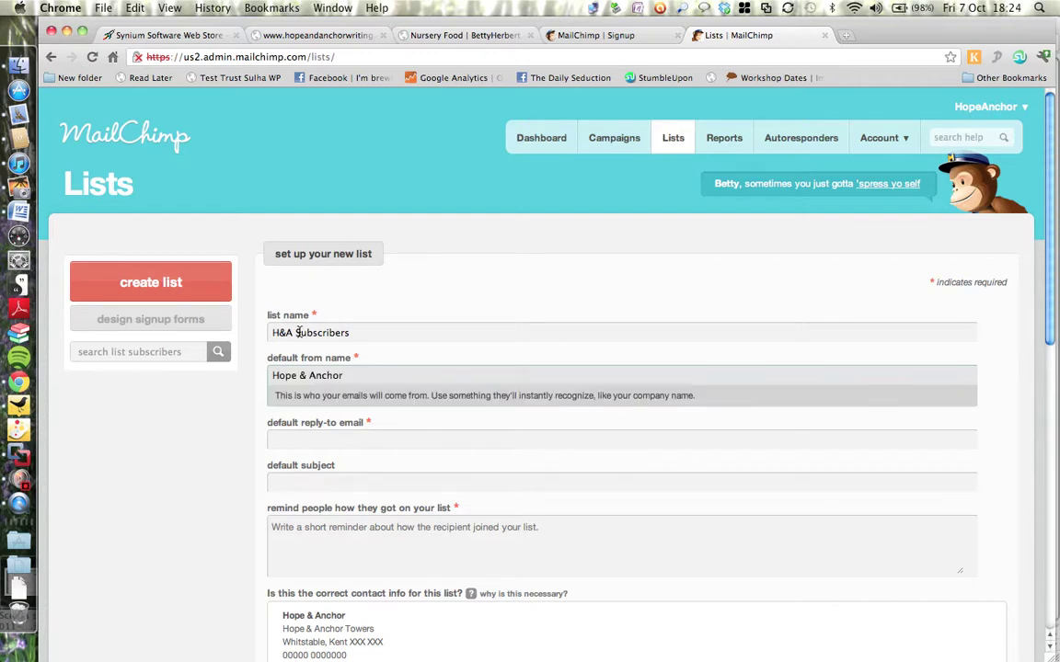
{"action": "key", "text": "Tab"}
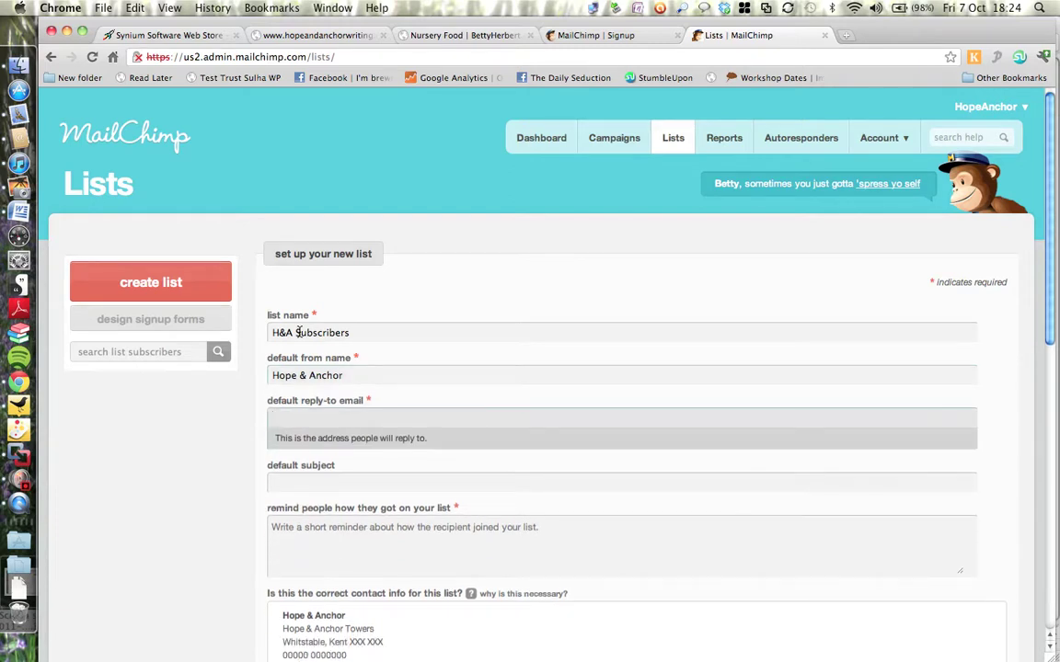
{"action": "type", "text": "hel"}
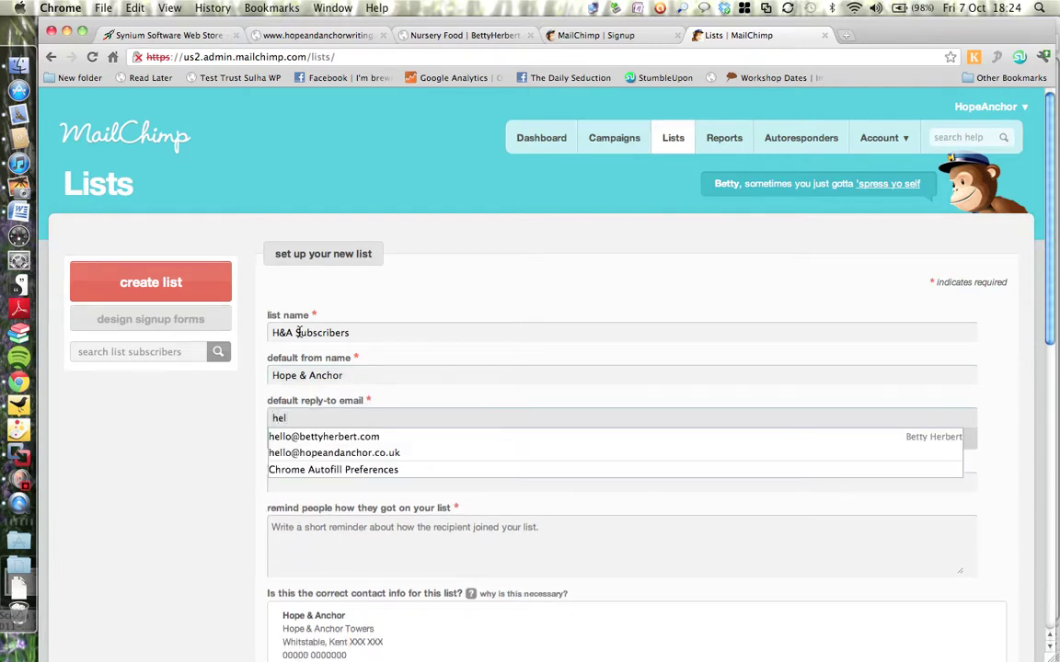
{"action": "key", "text": "Down"}
{"action": "key", "text": "Down"}
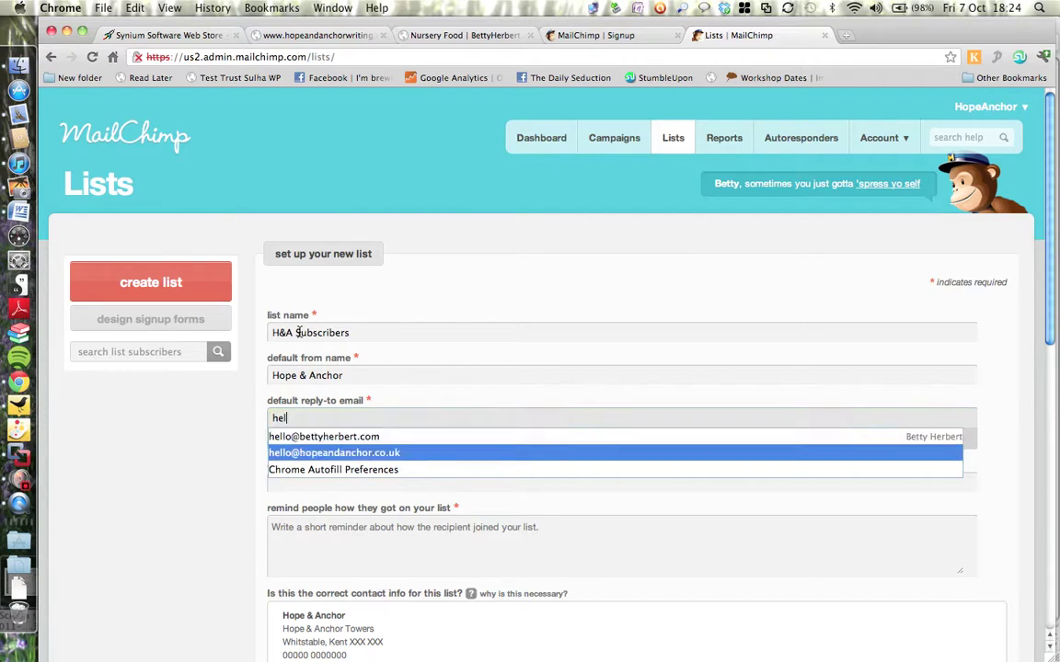
{"action": "key", "text": "Return"}
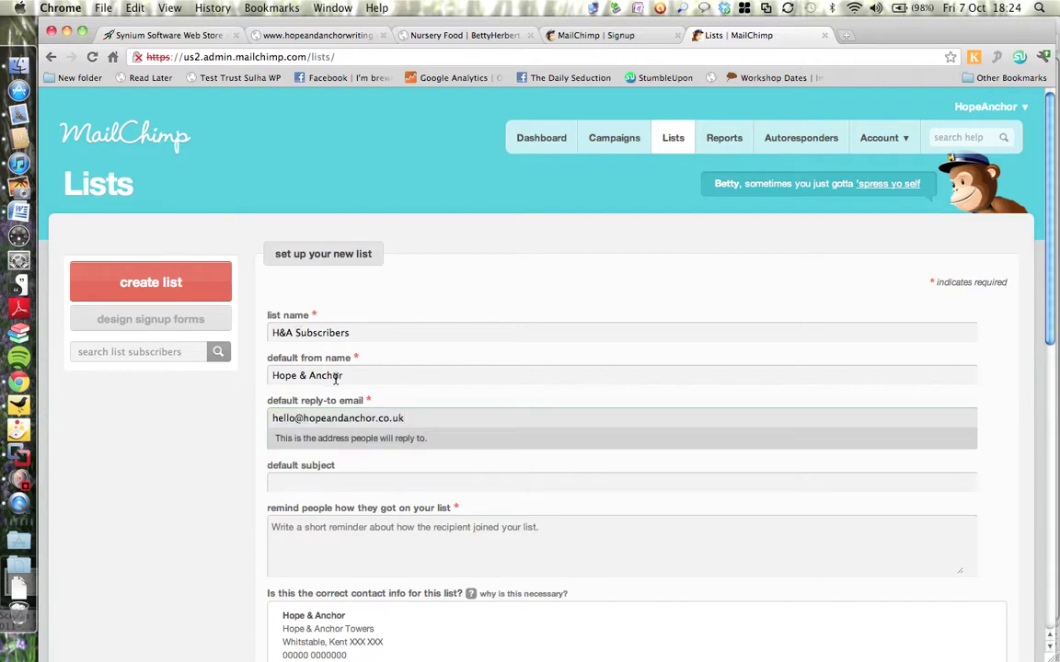
{"action": "left_click", "coordinate": [306, 480]}
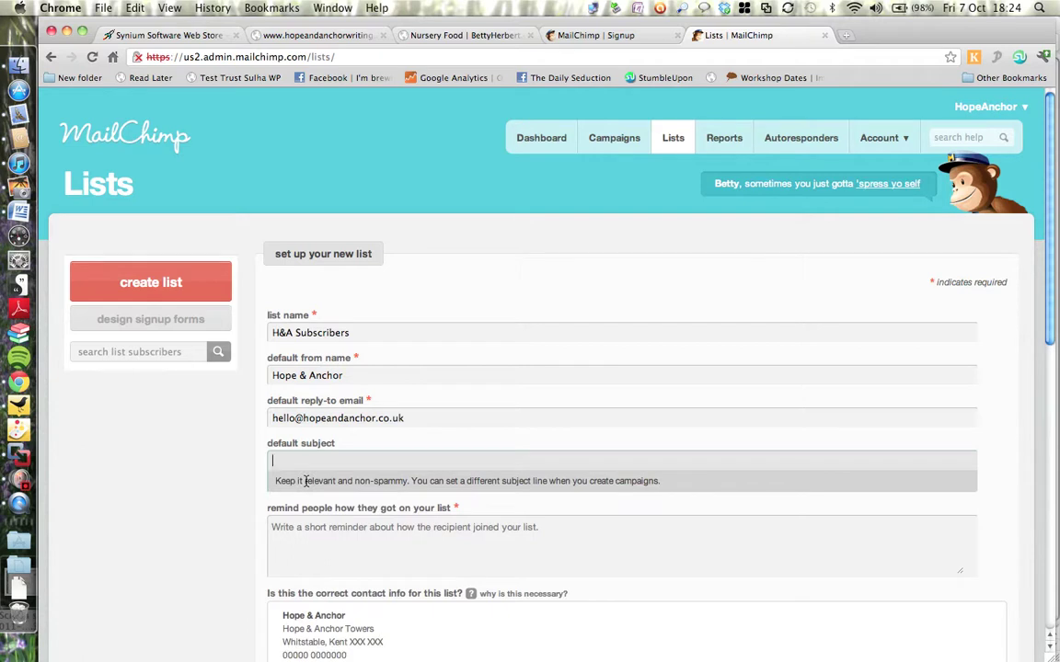
- Set the list's default subject to 'New from Hope & Anchor'
{"action": "type", "text": "New"}
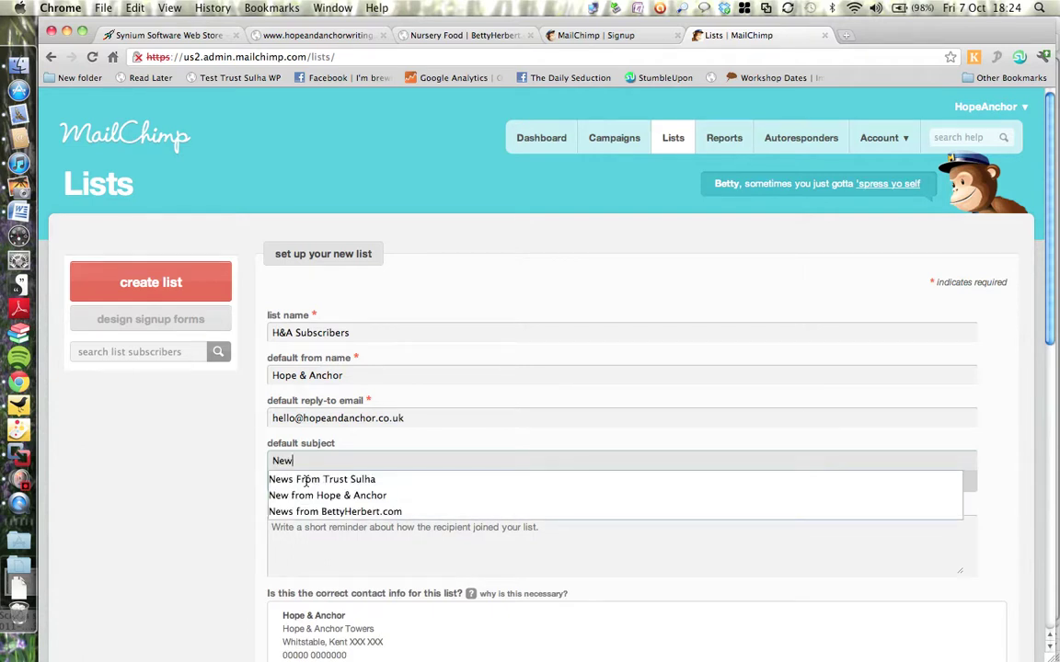
{"action": "key", "text": "Down"}
{"action": "key", "text": "Down"}
{"action": "key", "text": "Return"}
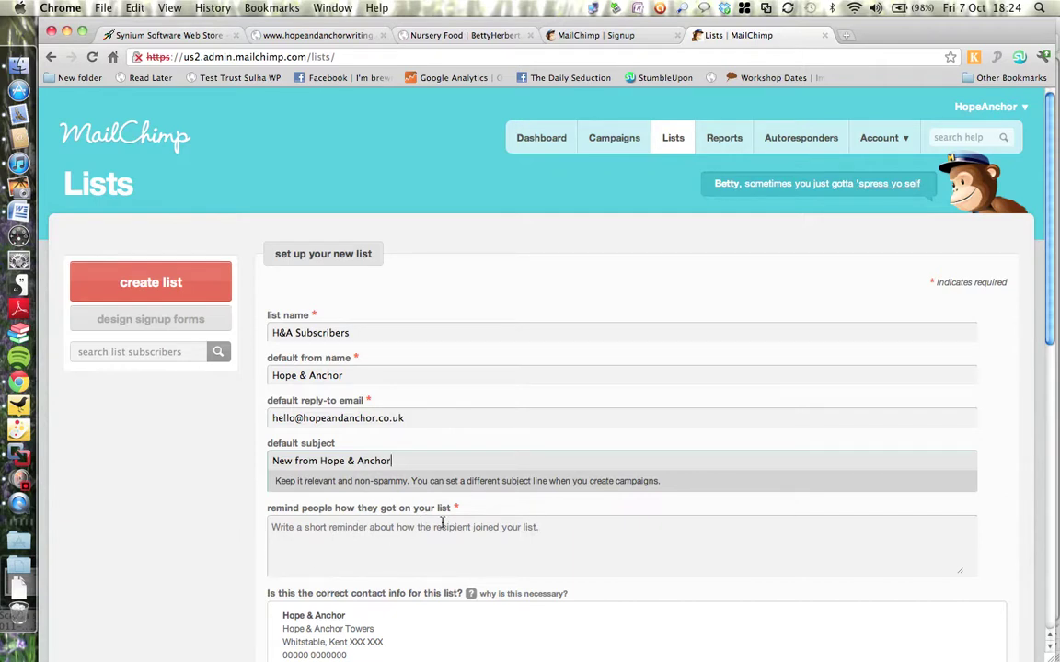
- Write the reminder 'You are on this list because you signed up at hopeandanchor.co.uk'
{"action": "left_click", "coordinate": [537, 529]}
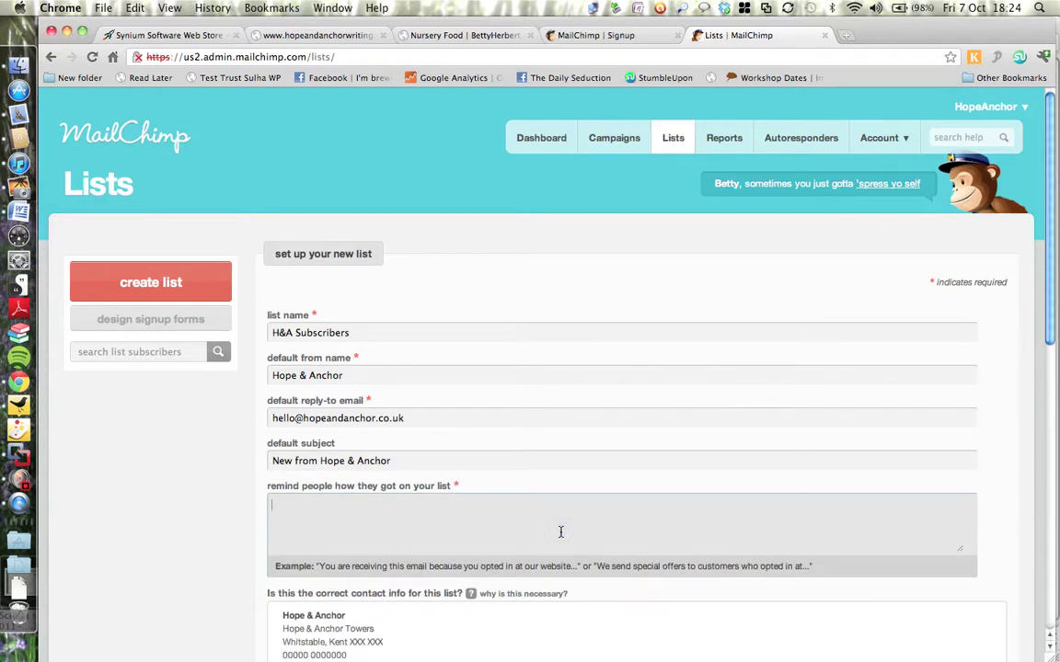
{"action": "type", "text": "You are on this list becuase"}
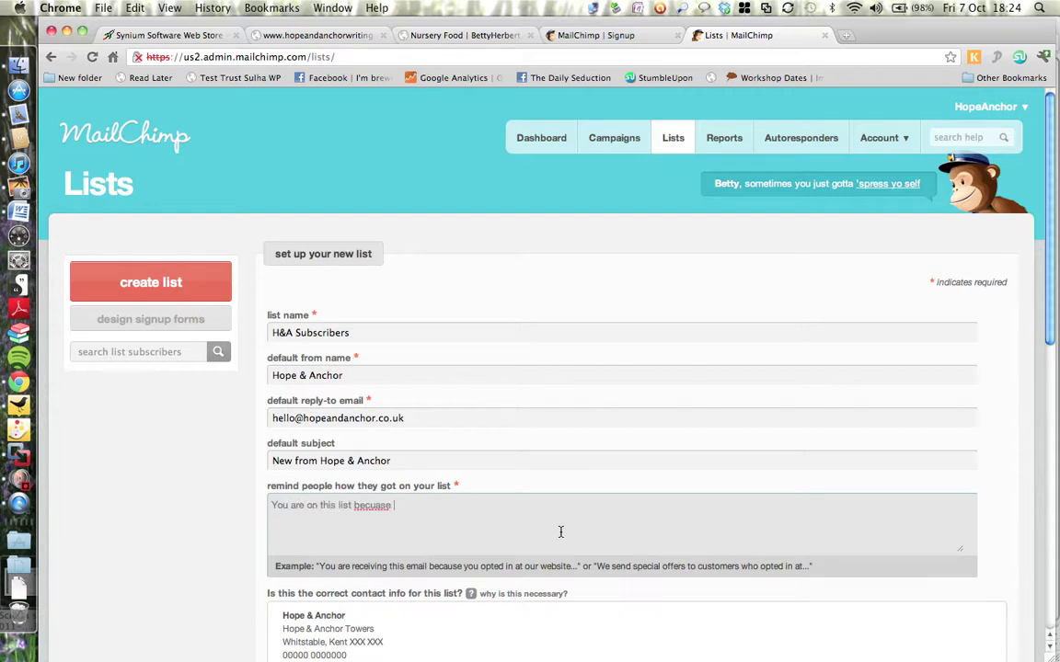
{"action": "key", "text": "BackSpace"}
{"action": "key", "text": "BackSpace"}
{"action": "key", "text": "BackSpace"}
{"action": "key", "text": "BackSpace"}
{"action": "key", "text": "BackSpace"}
{"action": "type", "text": "ause you signed up at hope"}
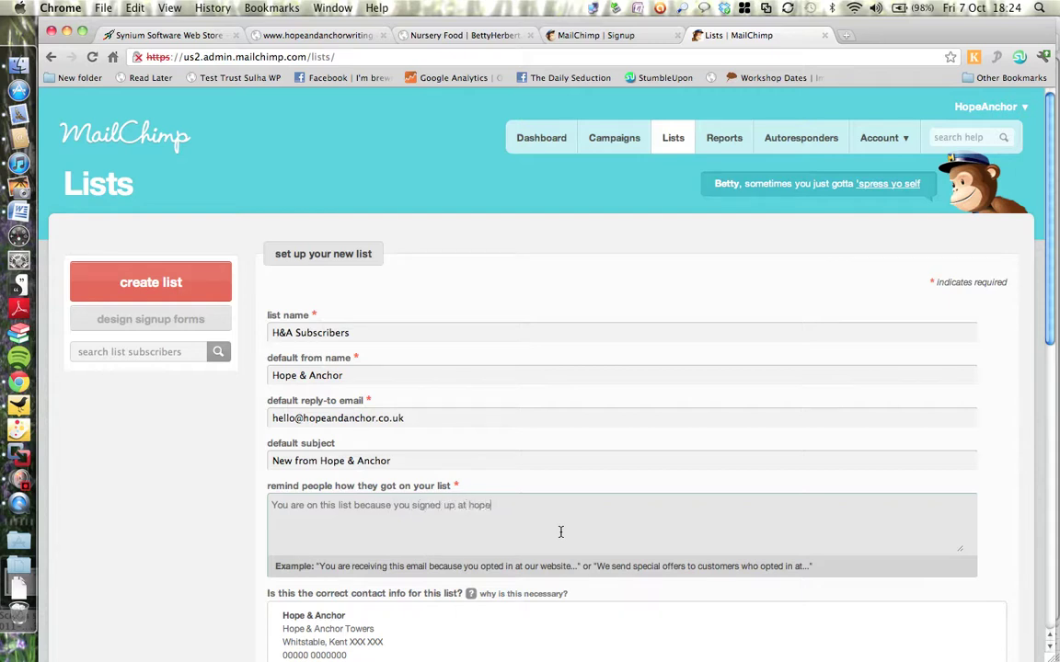
{"action": "type", "text": "andanchor.co.uk"}
- Save the new list's settings at the bottom of the form
{"action": "scroll", "coordinate": [584, 450], "scroll_direction": "down", "scroll_amount": 5}
{"action": "scroll", "coordinate": [586, 452], "scroll_direction": "down", "scroll_amount": 3}
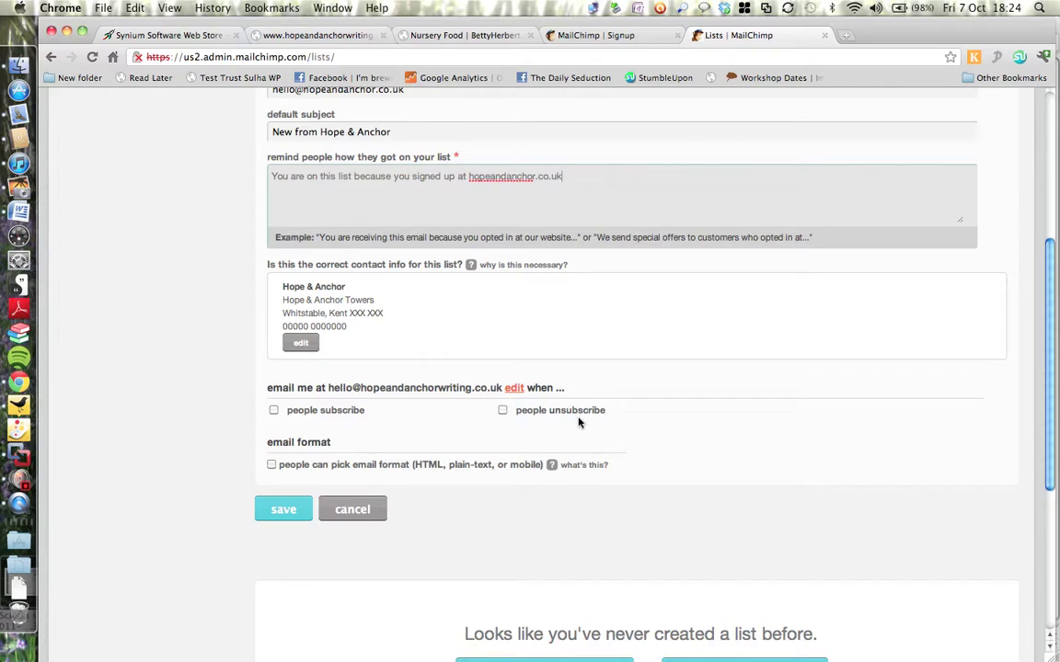
{"action": "left_click", "coordinate": [276, 509]}
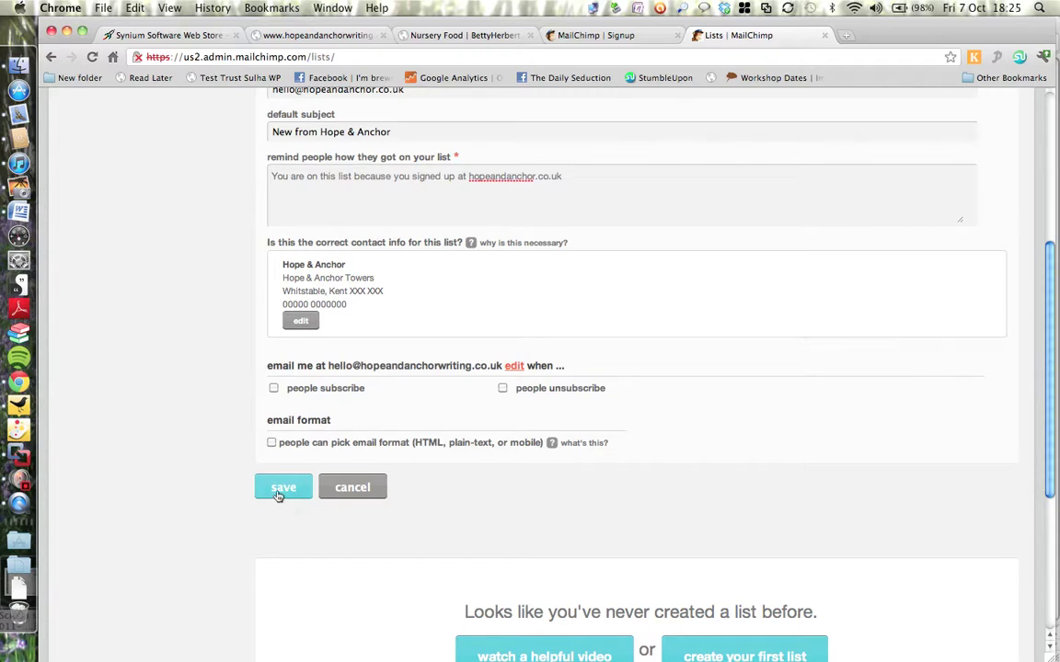
- Save the H&A Subscribers list and show its signup form's Share it options
{"action": "left_click", "coordinate": [278, 490]}
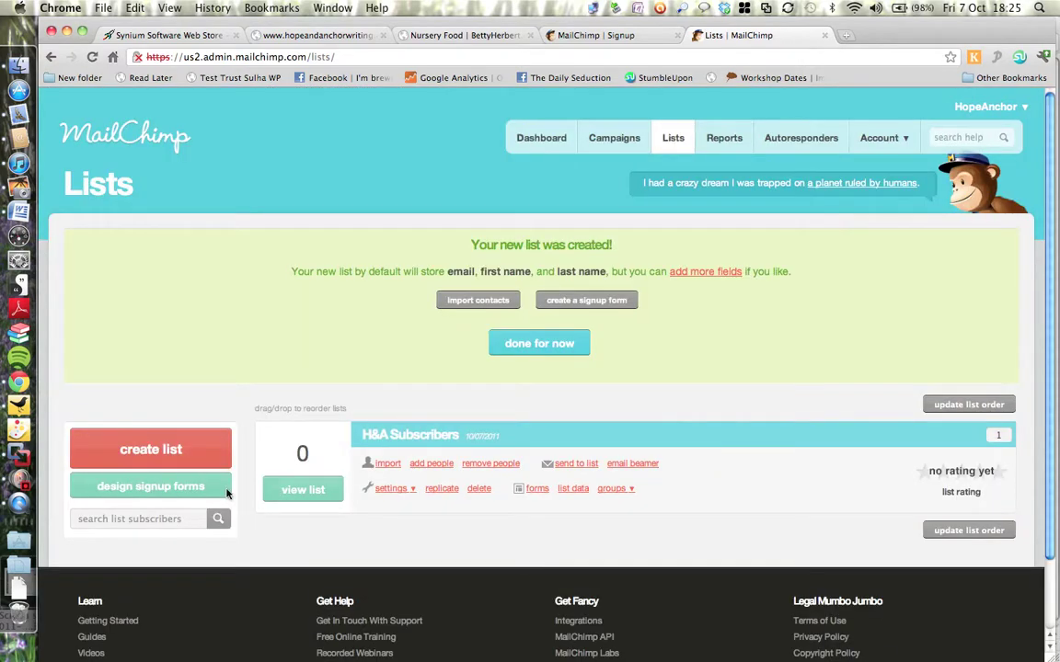
{"action": "left_click", "coordinate": [201, 489]}
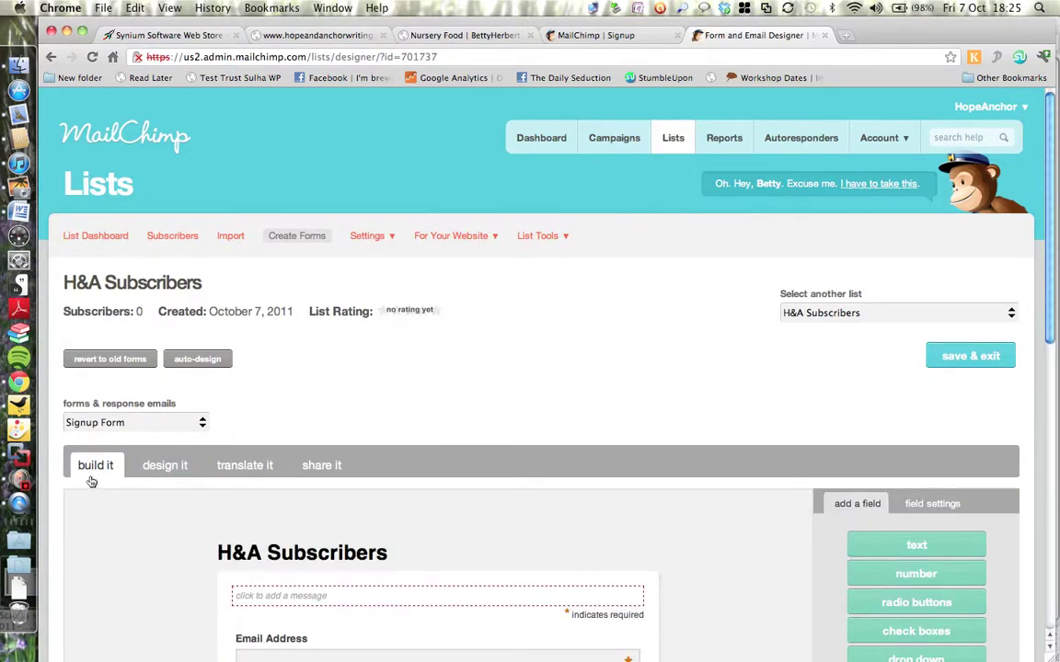
{"action": "scroll", "coordinate": [137, 539], "scroll_direction": "down", "scroll_amount": 4}
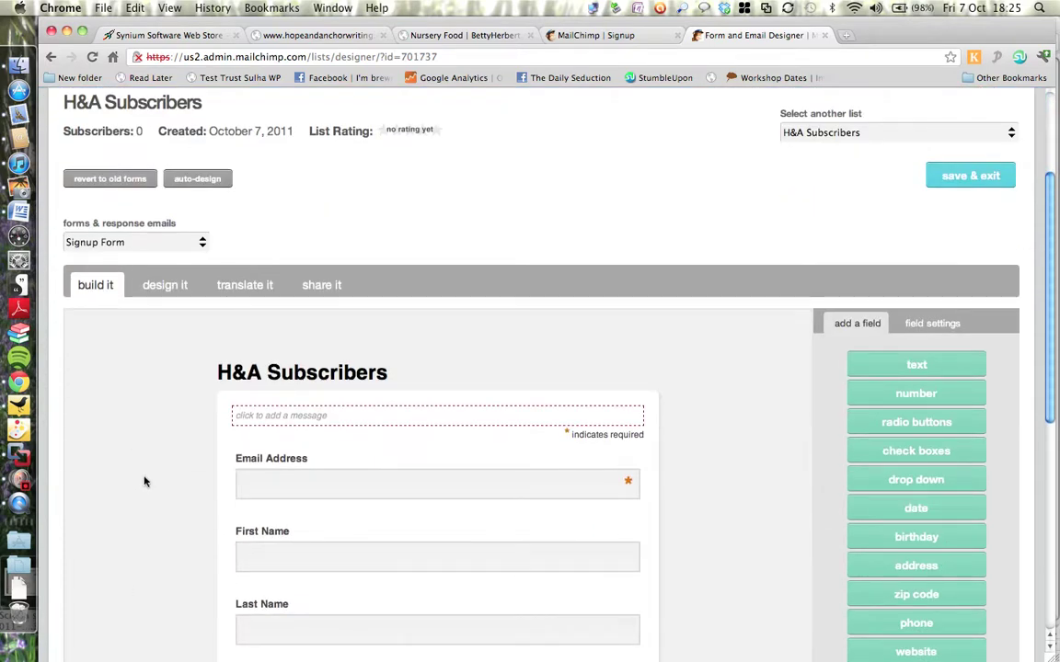
{"action": "scroll", "coordinate": [146, 488], "scroll_direction": "up", "scroll_amount": 4}
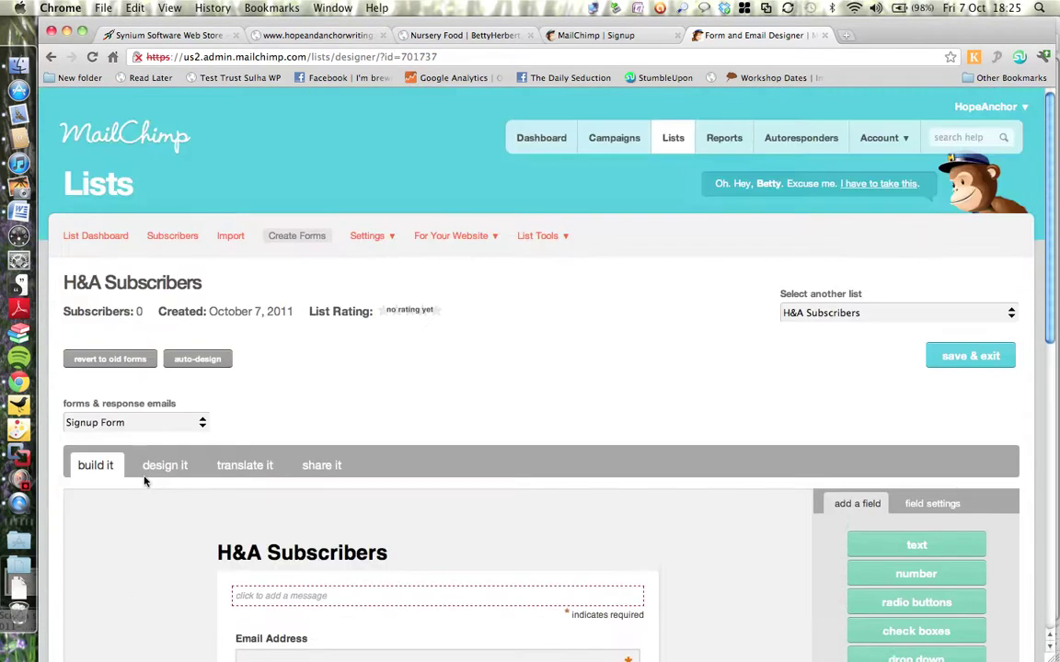
{"action": "left_click", "coordinate": [321, 468]}
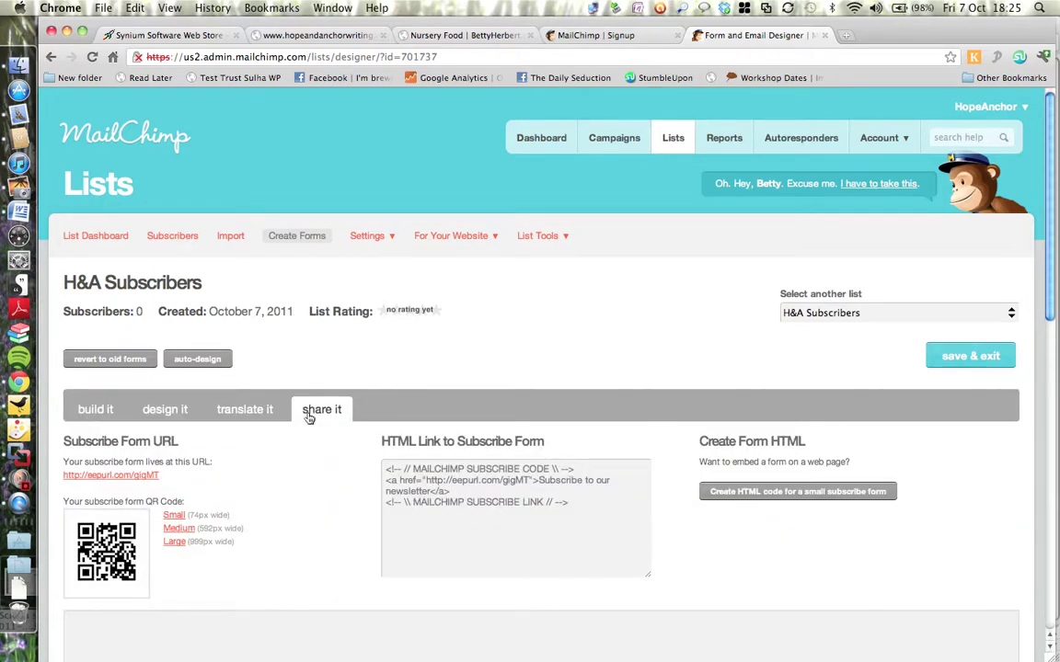
- Generate and copy the Super Slim form embed code, then return to the Hope & Anchor Writing site
{"action": "left_click", "coordinate": [793, 493]}
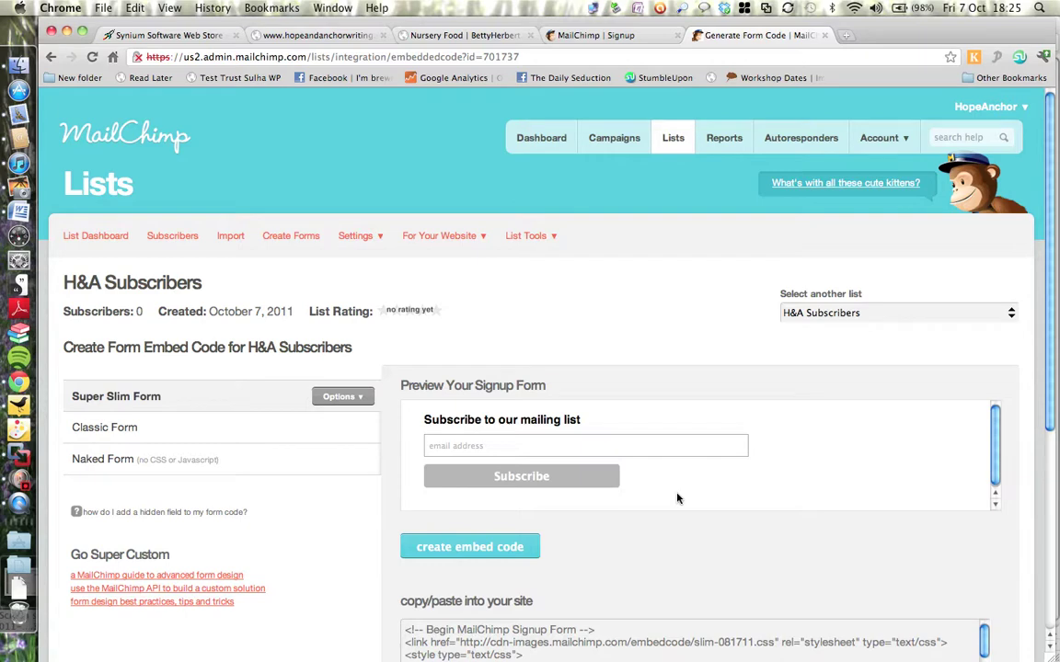
{"action": "scroll", "coordinate": [677, 499], "scroll_direction": "down", "scroll_amount": 5}
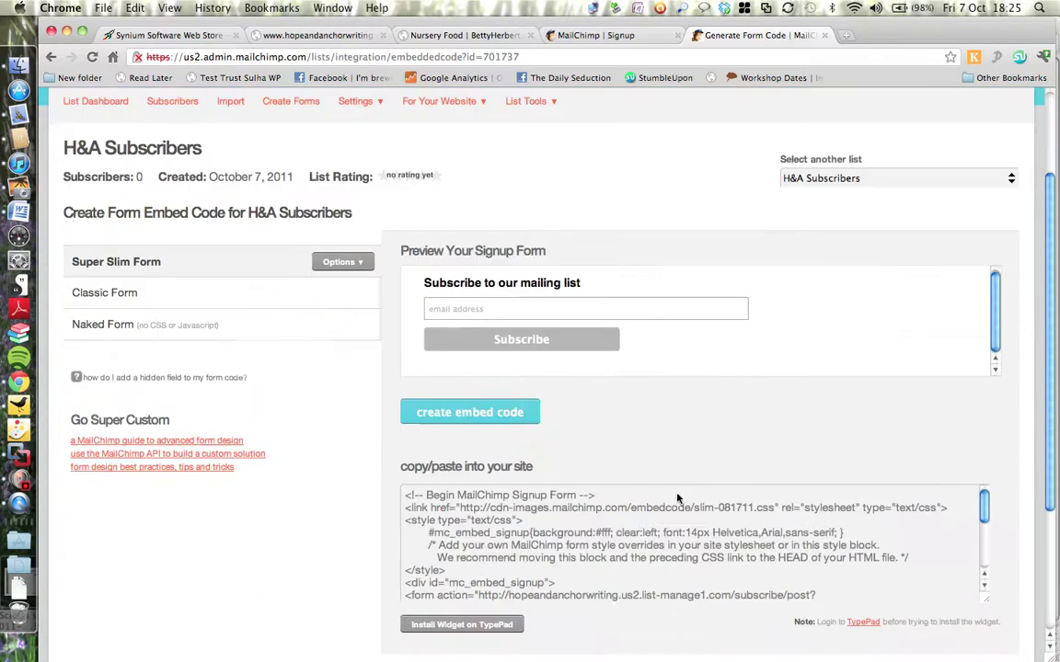
{"action": "triple_click", "coordinate": [550, 542]}
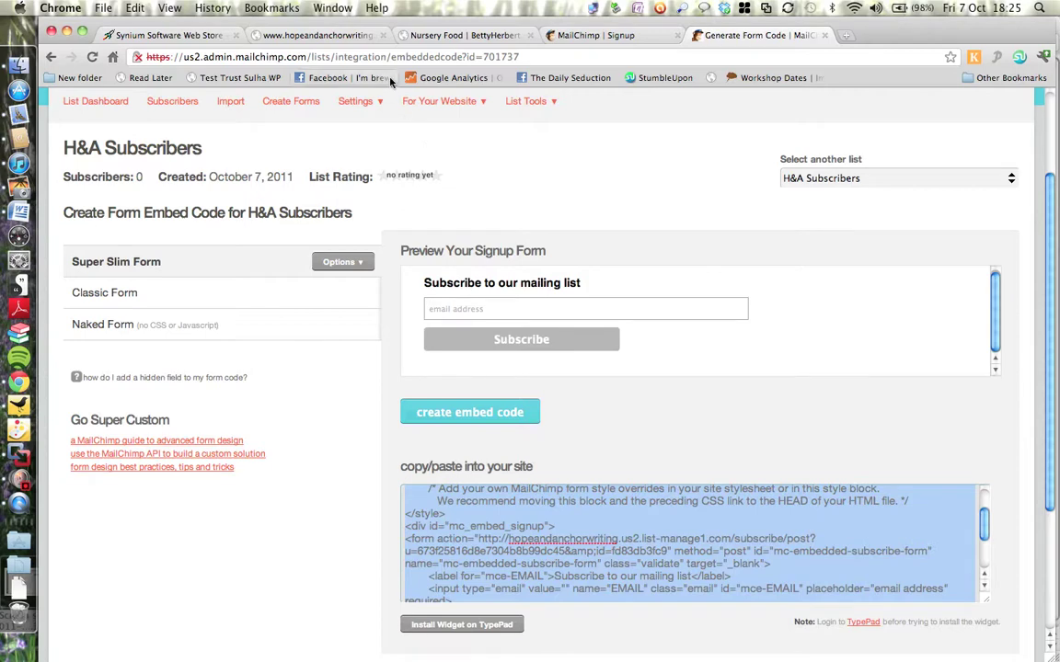
{"action": "left_click", "coordinate": [347, 36]}
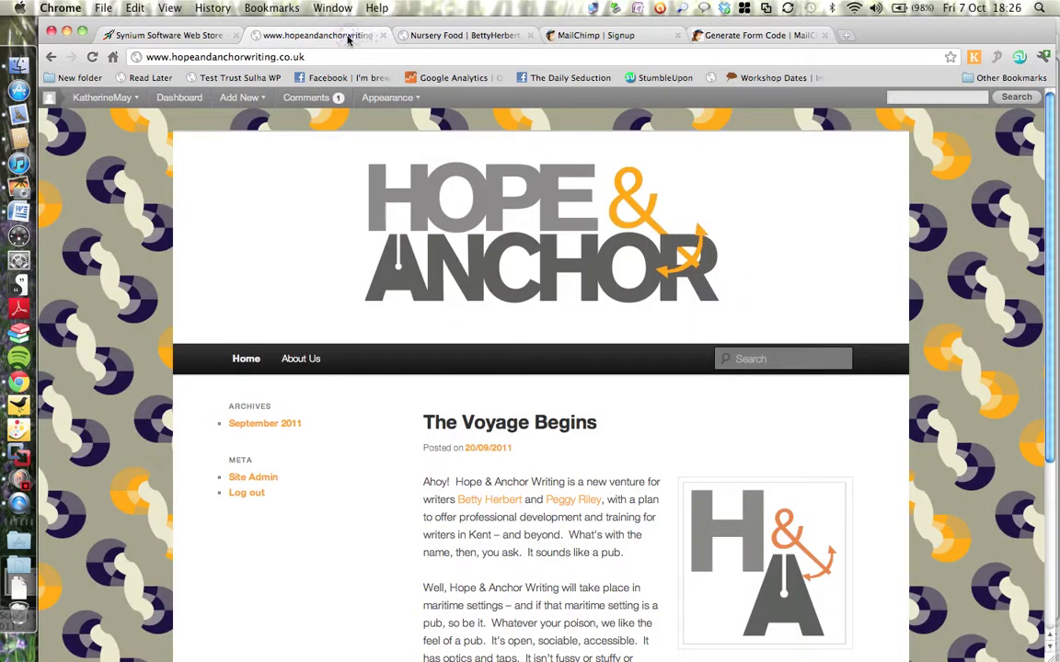
- Go to the WordPress Widgets page and start dragging a Text widget toward the Main Sidebar
{"action": "left_click", "coordinate": [188, 101]}
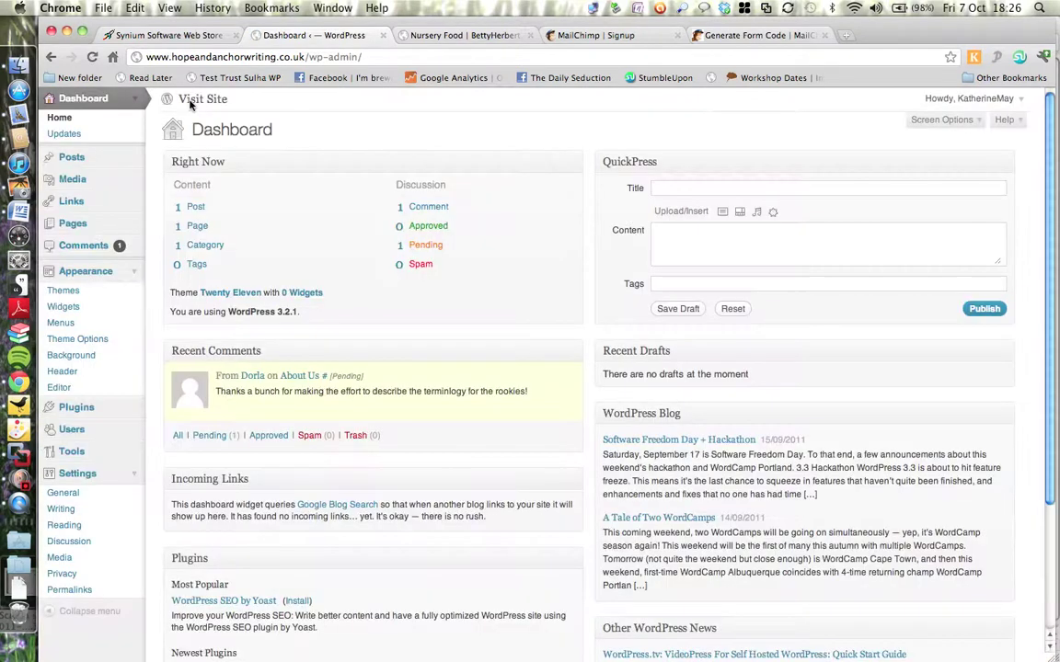
{"action": "left_click", "coordinate": [64, 307]}
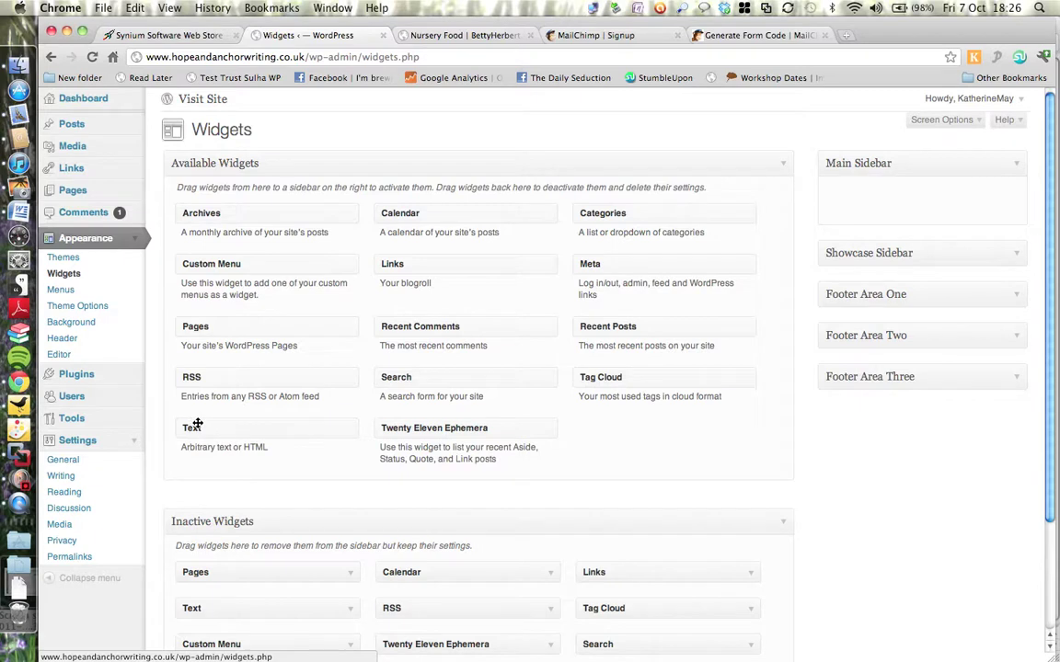
{"action": "left_click_drag", "start_coordinate": [211, 428], "coordinate": [751, 214]}
- Place the Text widget in the Main Sidebar, paste the MailChimp code, save, and view the site
{"action": "left_click_drag", "start_coordinate": [245, 433], "coordinate": [869, 203]}
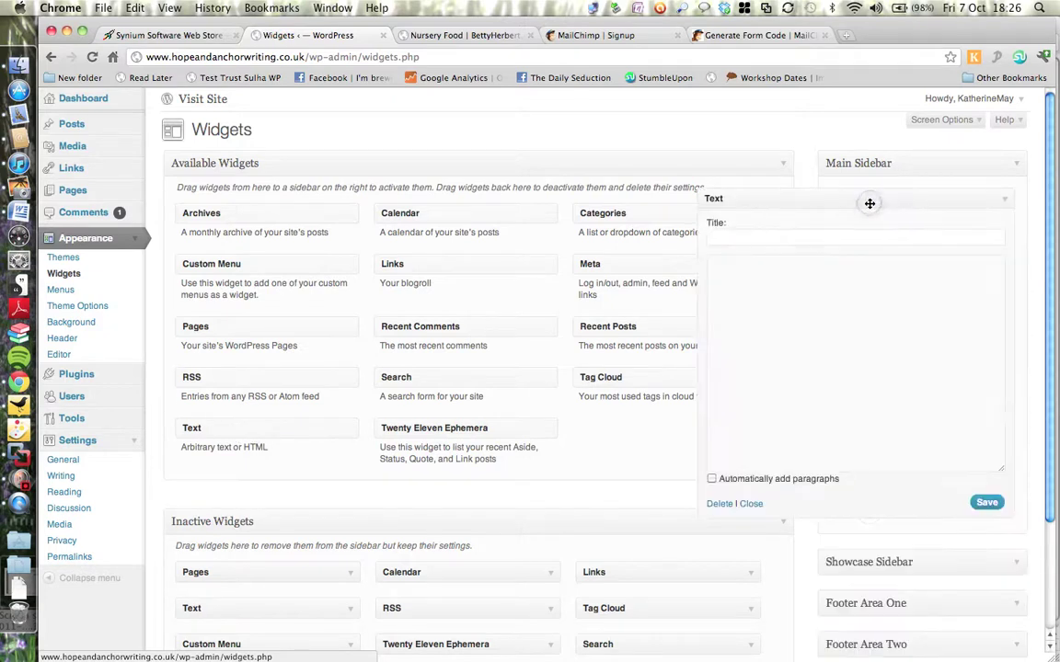
{"action": "left_click", "coordinate": [815, 306]}
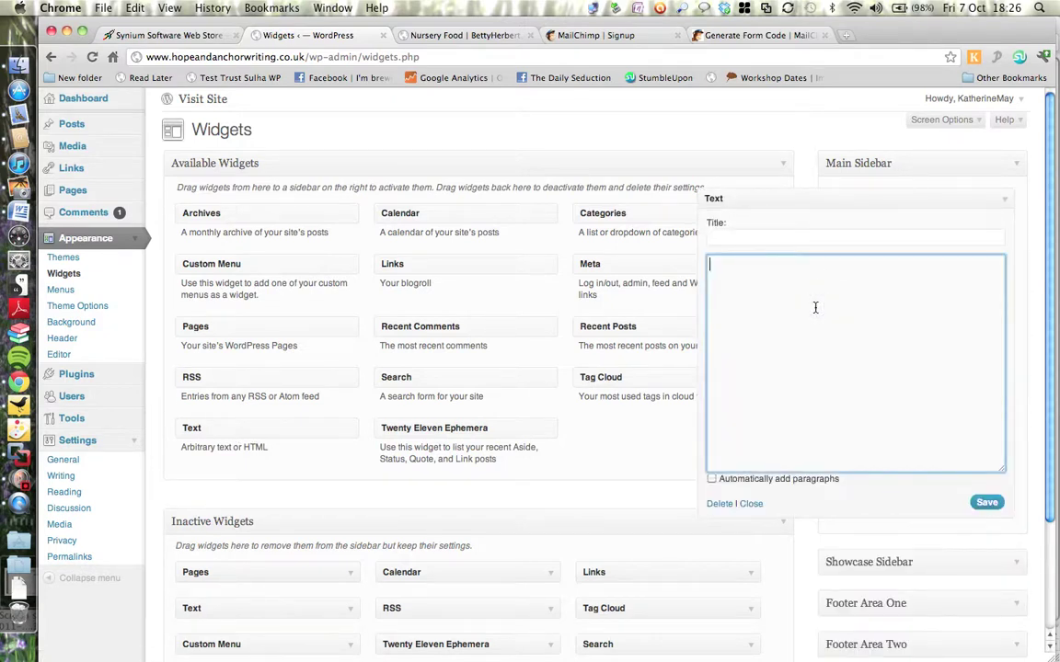
{"action": "key", "text": "super+v"}
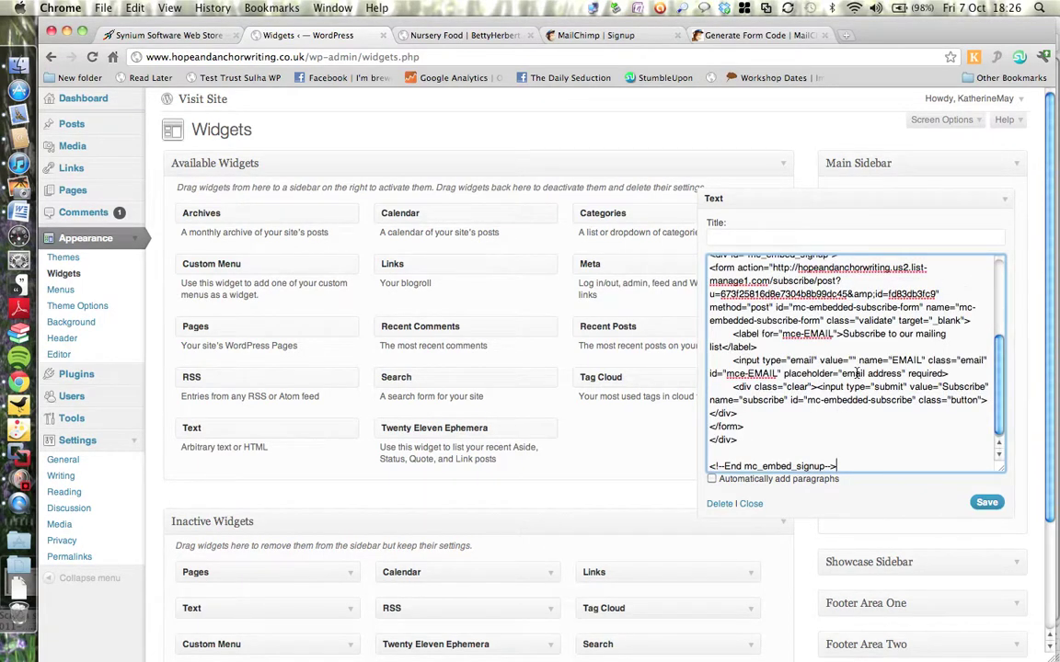
{"action": "left_click", "coordinate": [987, 503]}
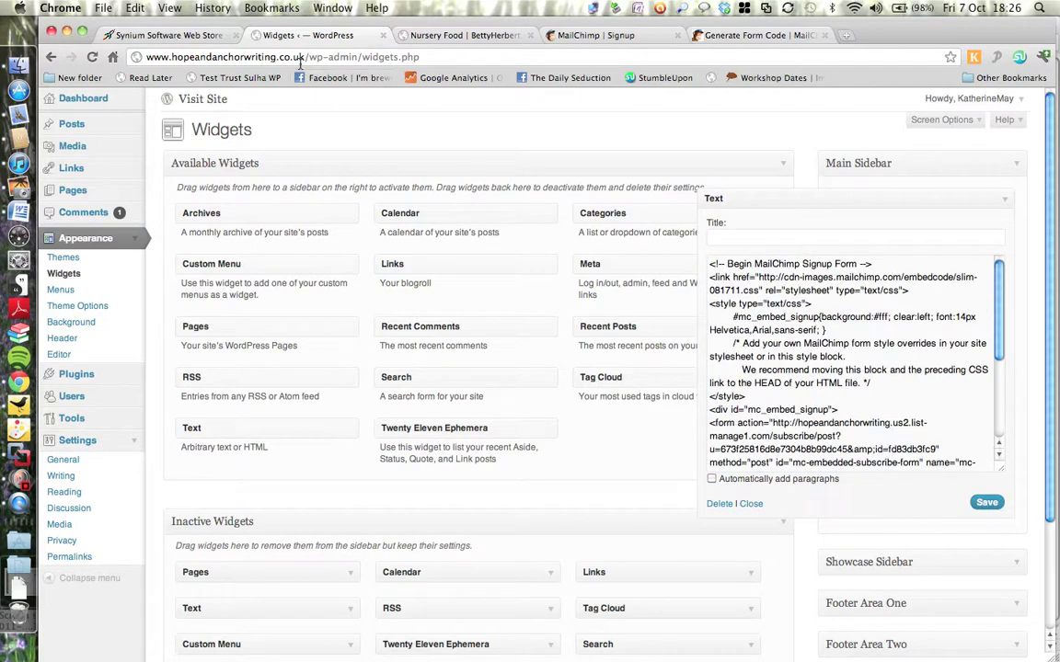
{"action": "left_click", "coordinate": [195, 100]}
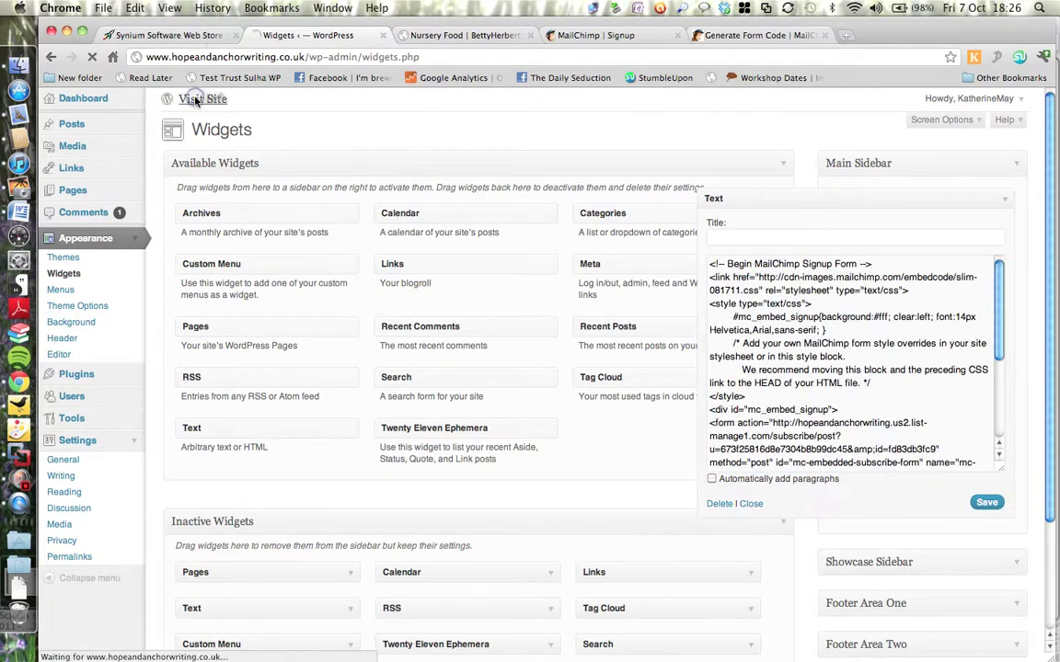